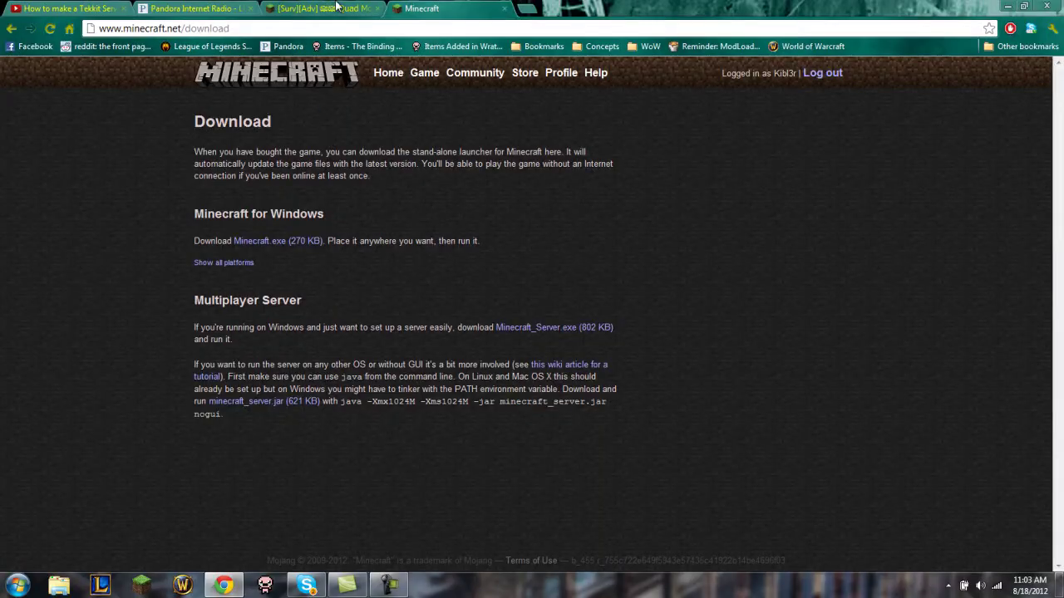
- Scroll the Quad Mountain Survival forum post to its Preferred Download .rar/.zip links
{"action": "left_click", "coordinate": [324, 8]}
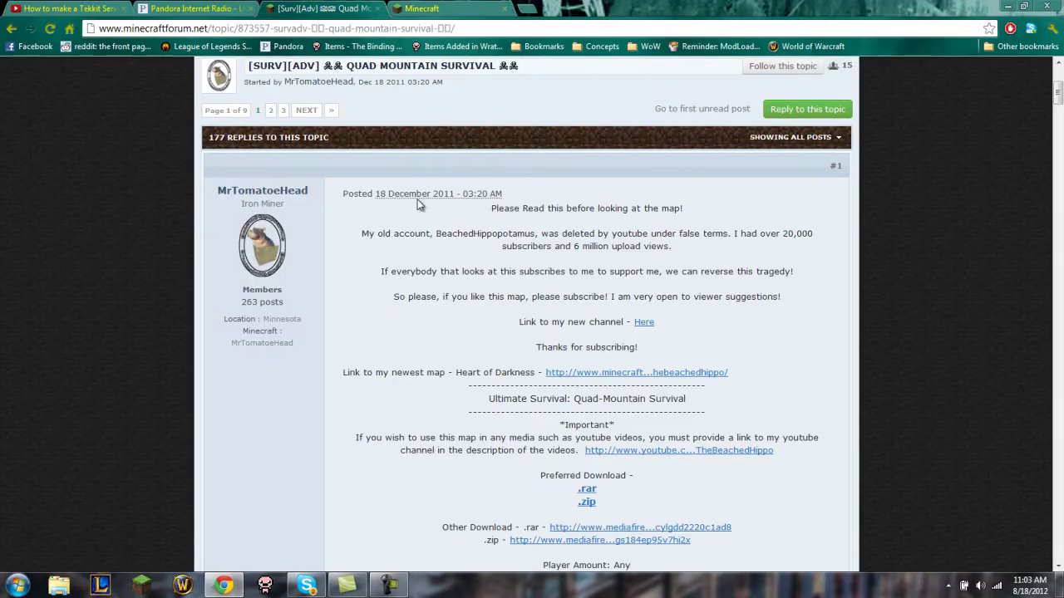
{"action": "scroll", "coordinate": [419, 203], "scroll_direction": "up", "scroll_amount": 3}
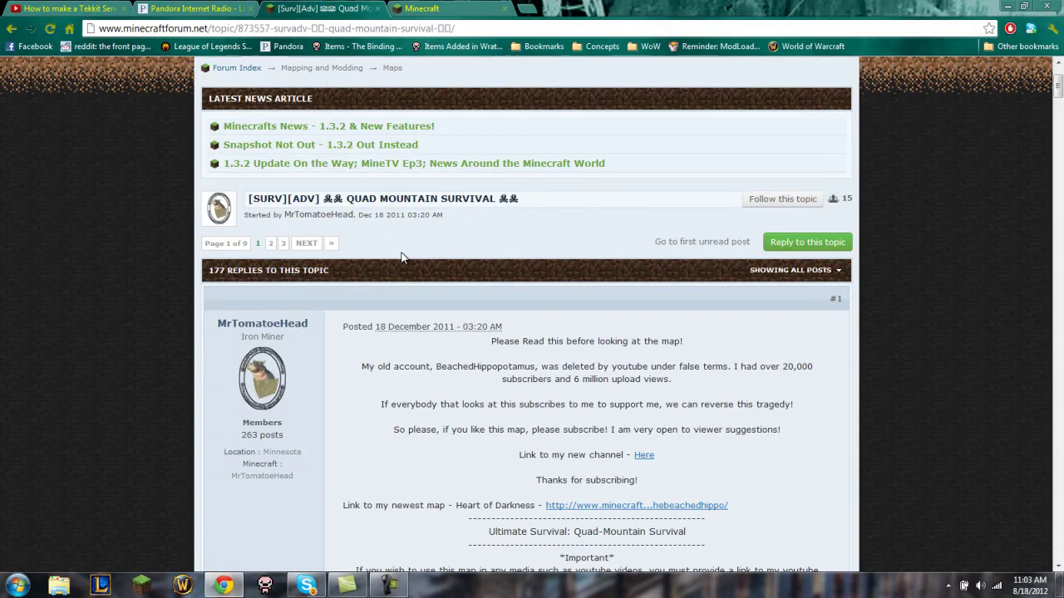
{"action": "scroll", "coordinate": [424, 299], "scroll_direction": "down", "scroll_amount": 3}
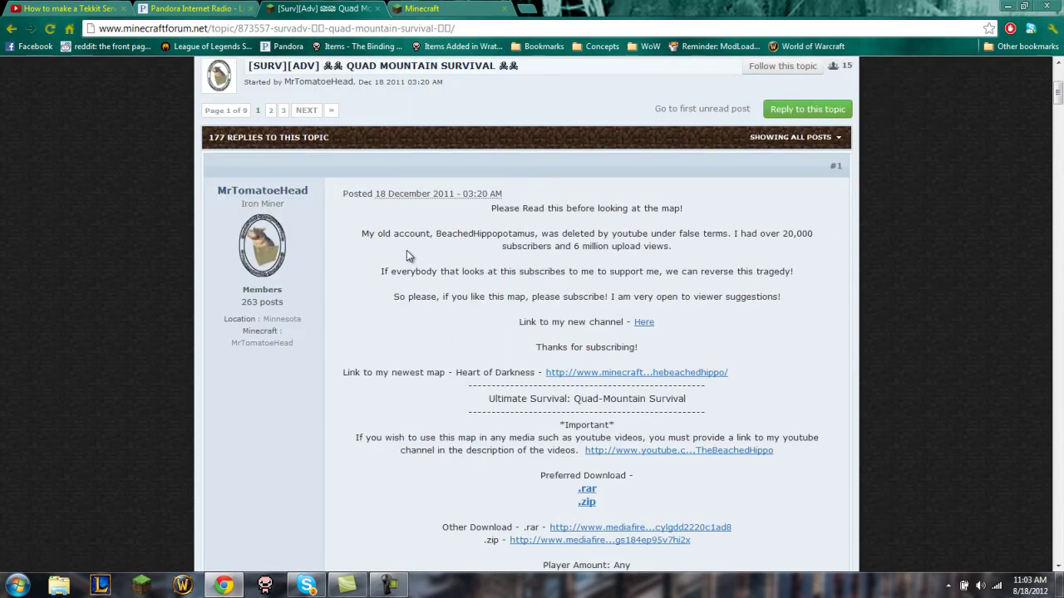
{"action": "scroll", "coordinate": [407, 250], "scroll_direction": "up", "scroll_amount": 6}
{"action": "scroll", "coordinate": [573, 310], "scroll_direction": "down", "scroll_amount": 10}
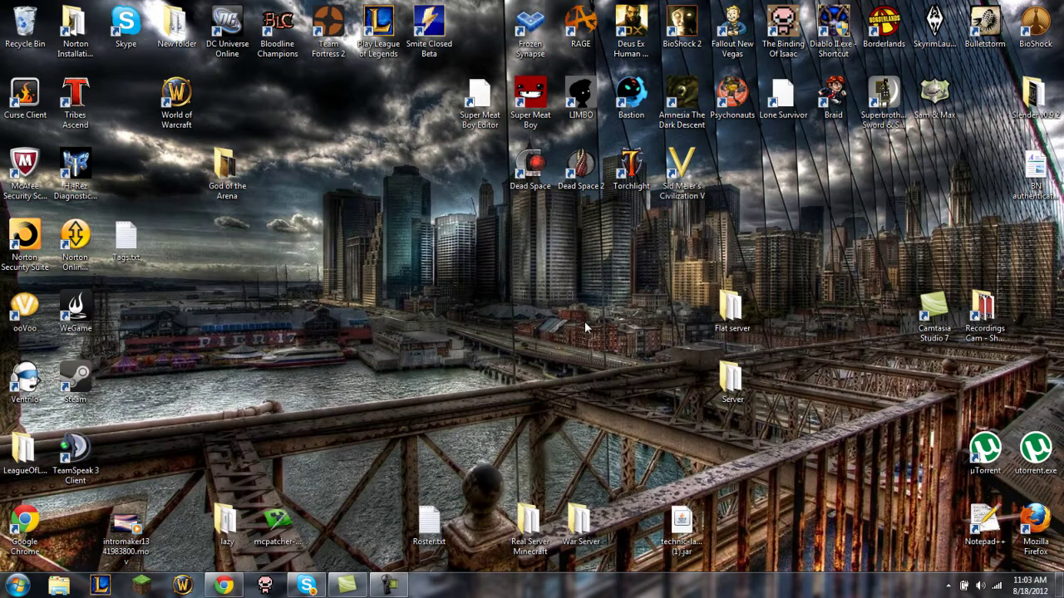
- Add a new folder on the desktop and name it world
{"action": "right_click", "coordinate": [584, 322]}
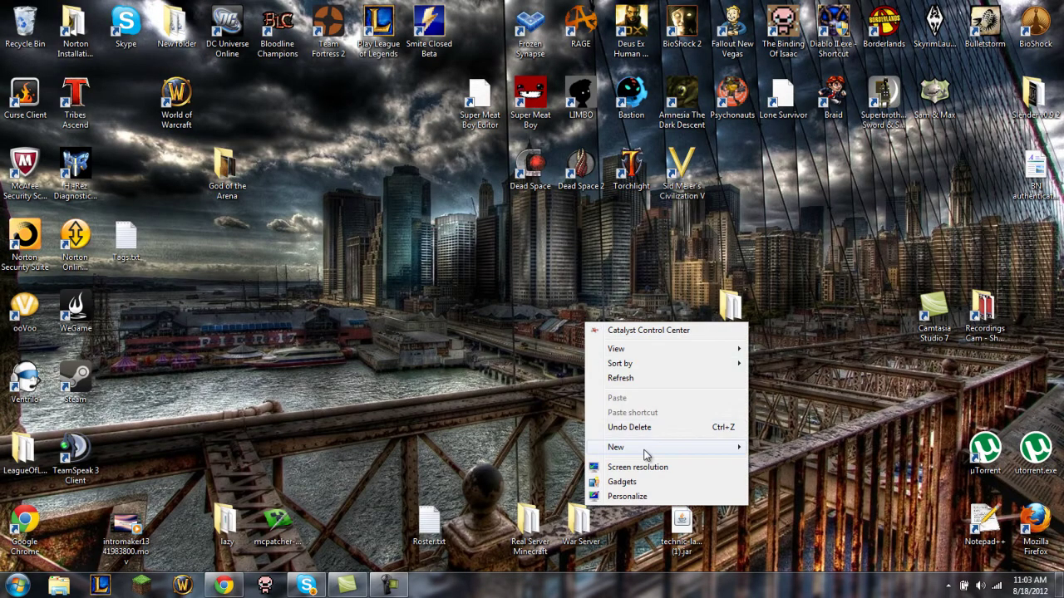
{"action": "mouse_move", "coordinate": [646, 455]}
{"action": "left_click", "coordinate": [784, 448]}
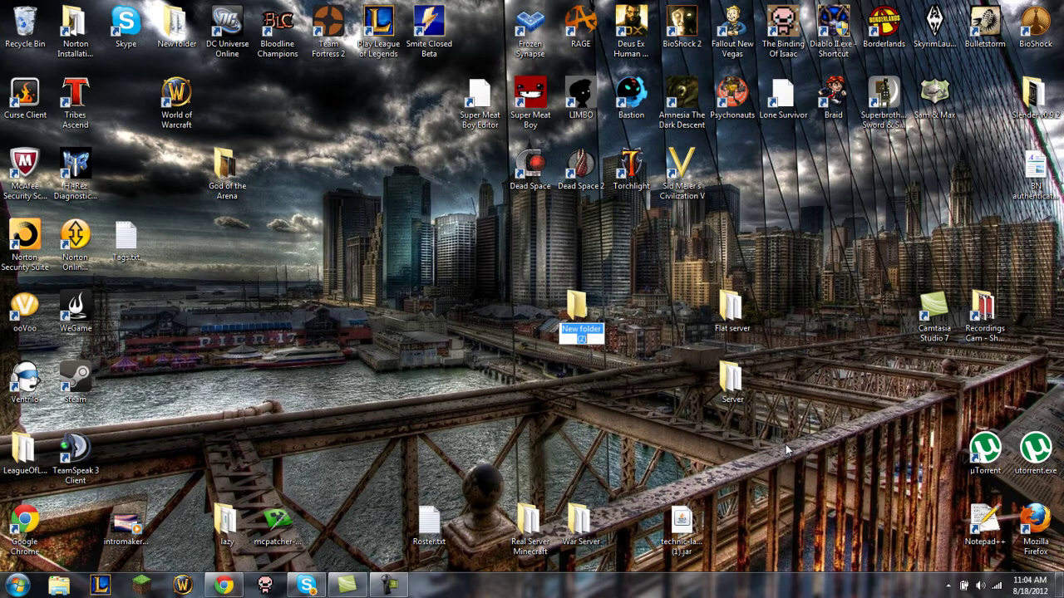
{"action": "type", "text": "W"}
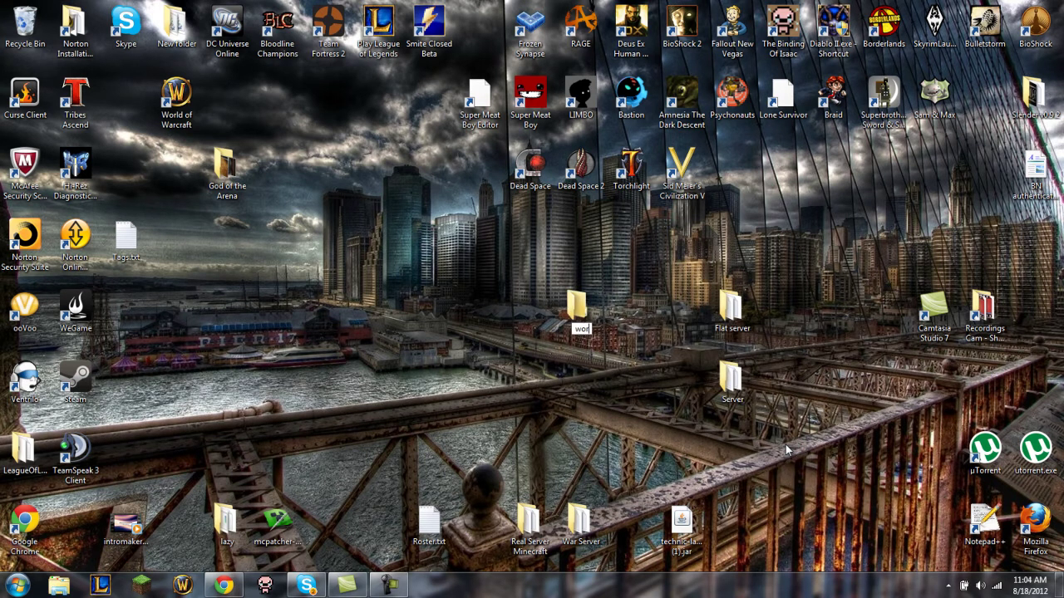
{"action": "key", "text": "Return"}
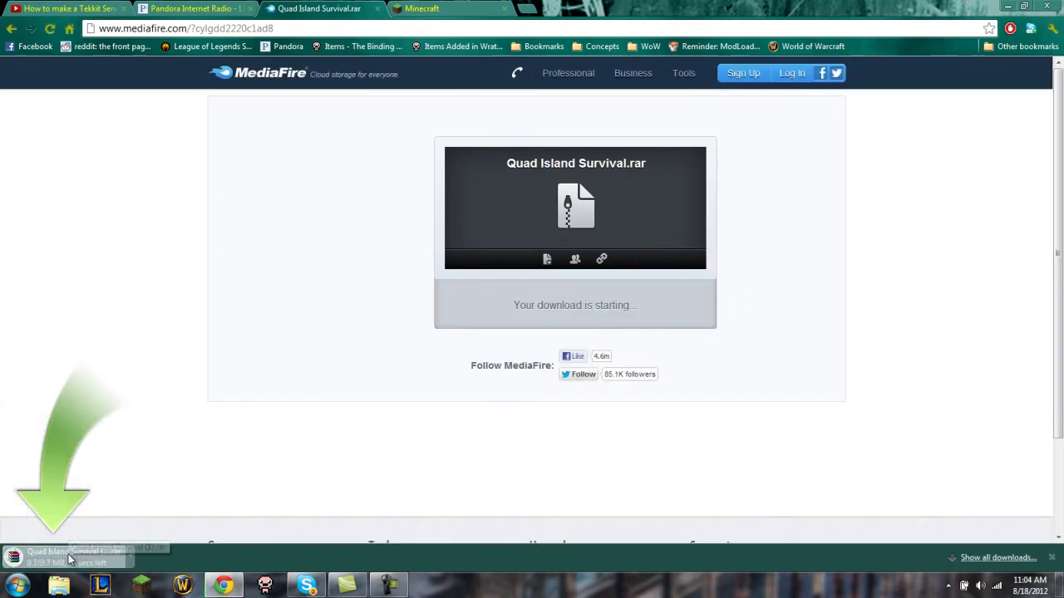
- Set Quad Island Survival.rar to open when its download finishes, then minimize Chrome
{"action": "left_click", "coordinate": [75, 557]}
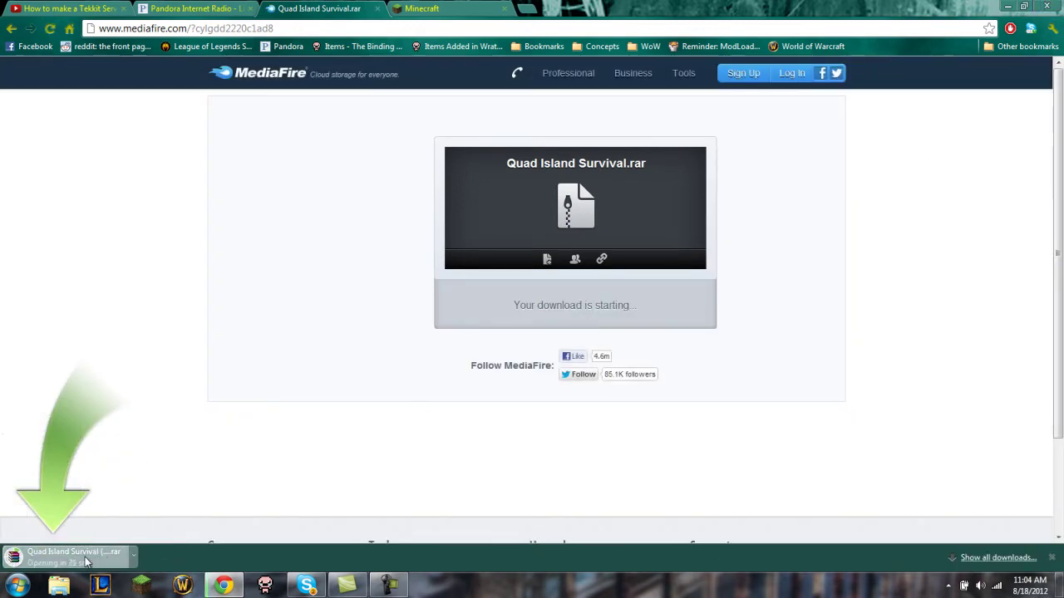
{"action": "left_click", "coordinate": [1007, 5]}
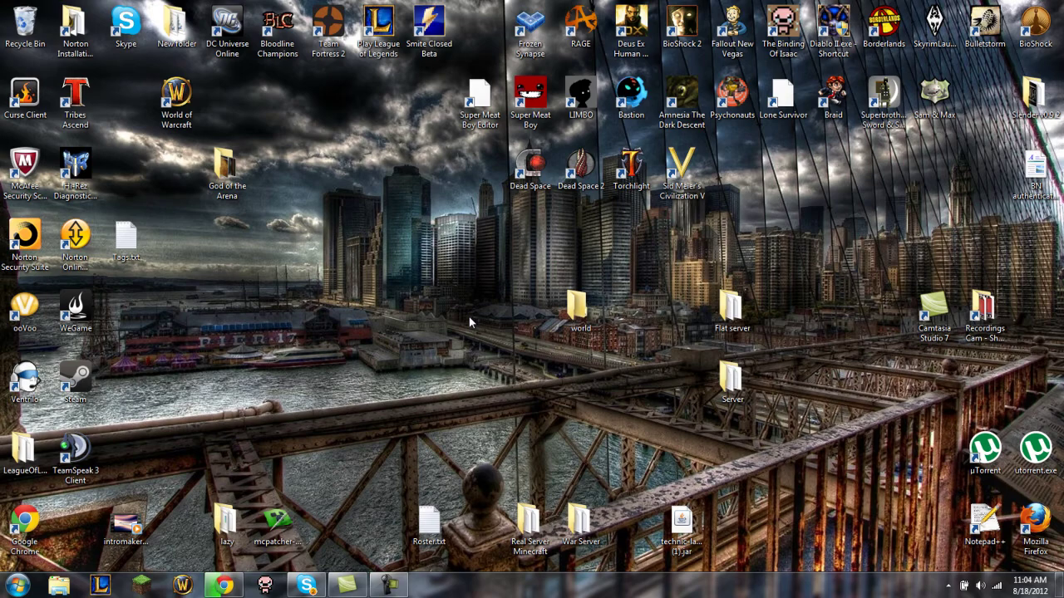
- Dismiss the WinRAR licence reminder and move the archive window to the right
{"action": "left_click", "coordinate": [225, 586]}
{"action": "left_click", "coordinate": [449, 7]}
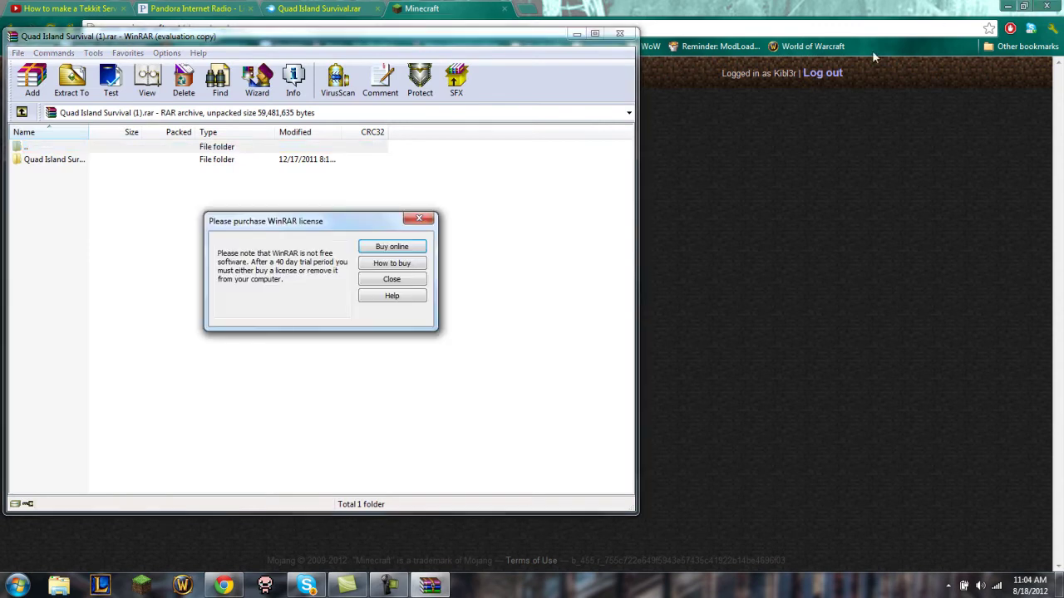
{"action": "left_click", "coordinate": [419, 218]}
{"action": "left_click_drag", "start_coordinate": [495, 42], "coordinate": [689, 75]}
- Open the Quad Island Survival folder inside the WinRAR archive to list its map files
{"action": "left_click", "coordinate": [1007, 6]}
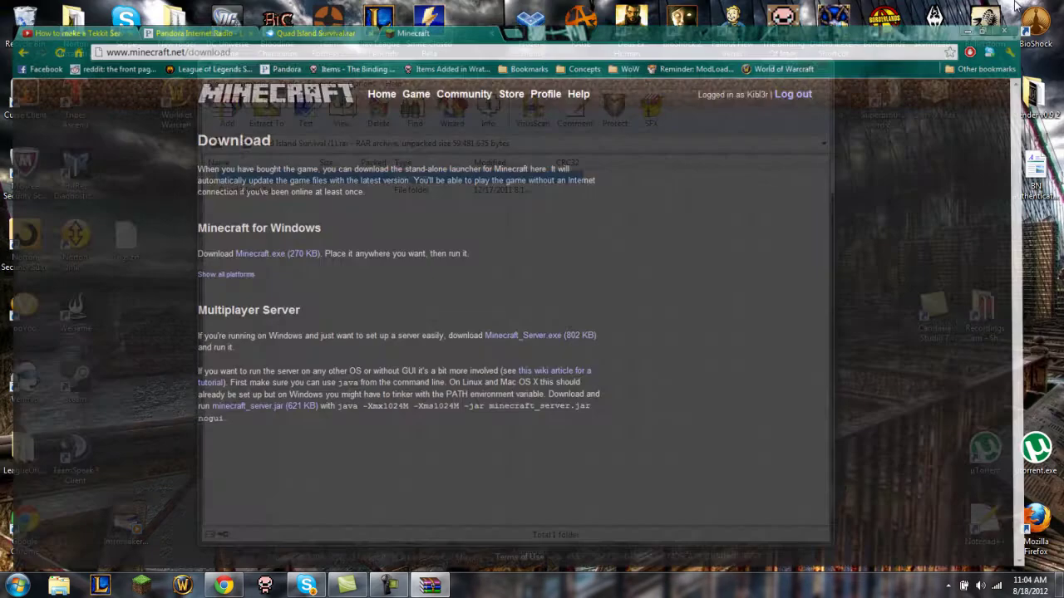
{"action": "left_click_drag", "start_coordinate": [644, 75], "coordinate": [466, 39]}
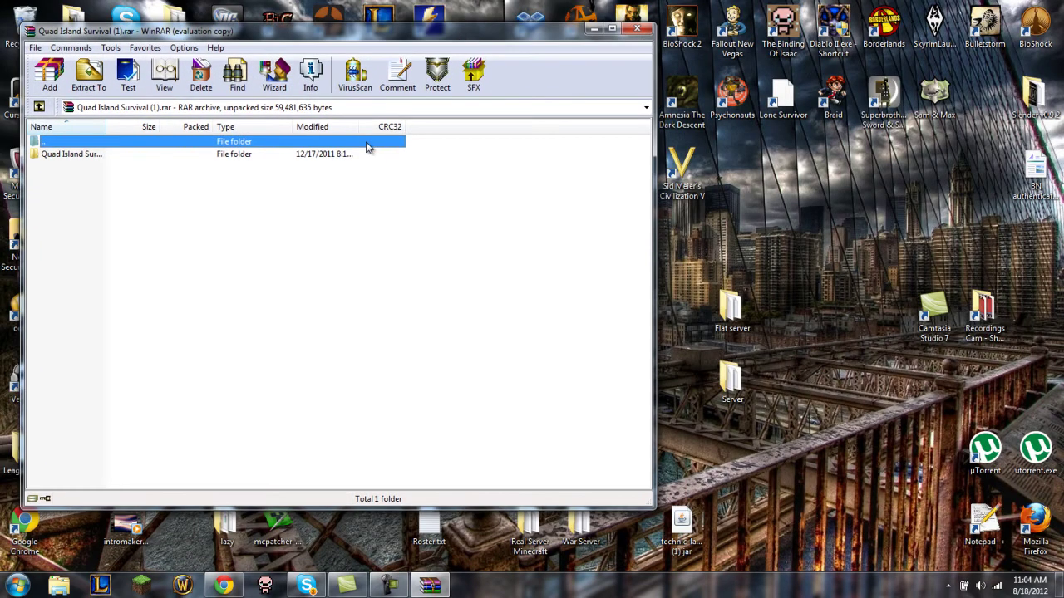
{"action": "double_click", "coordinate": [266, 157]}
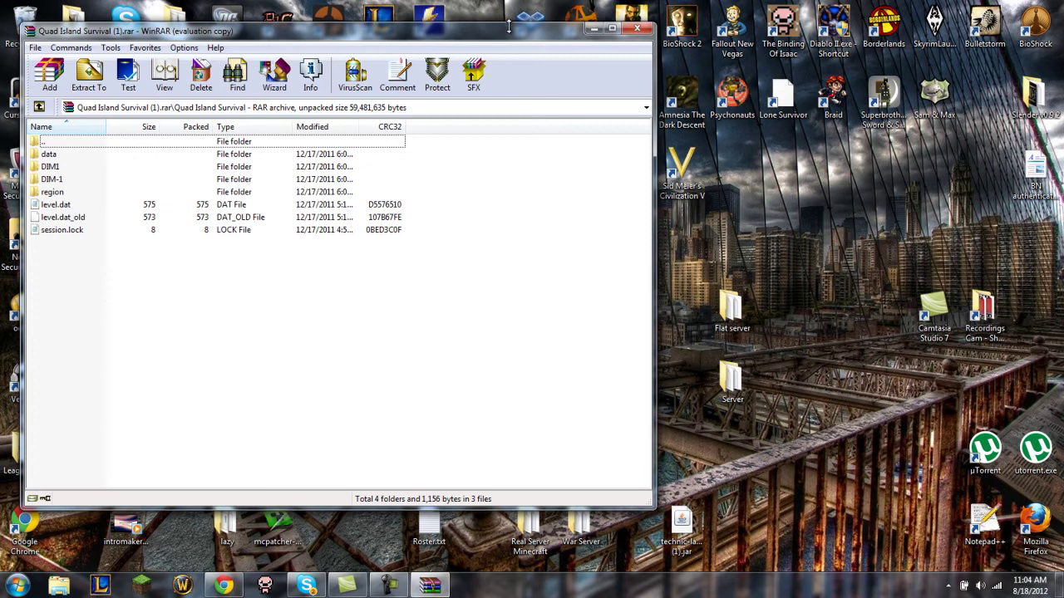
- Open the desktop world folder and place it beside the WinRAR window
{"action": "left_click_drag", "start_coordinate": [509, 28], "coordinate": [388, 44]}
{"action": "double_click", "coordinate": [582, 308]}
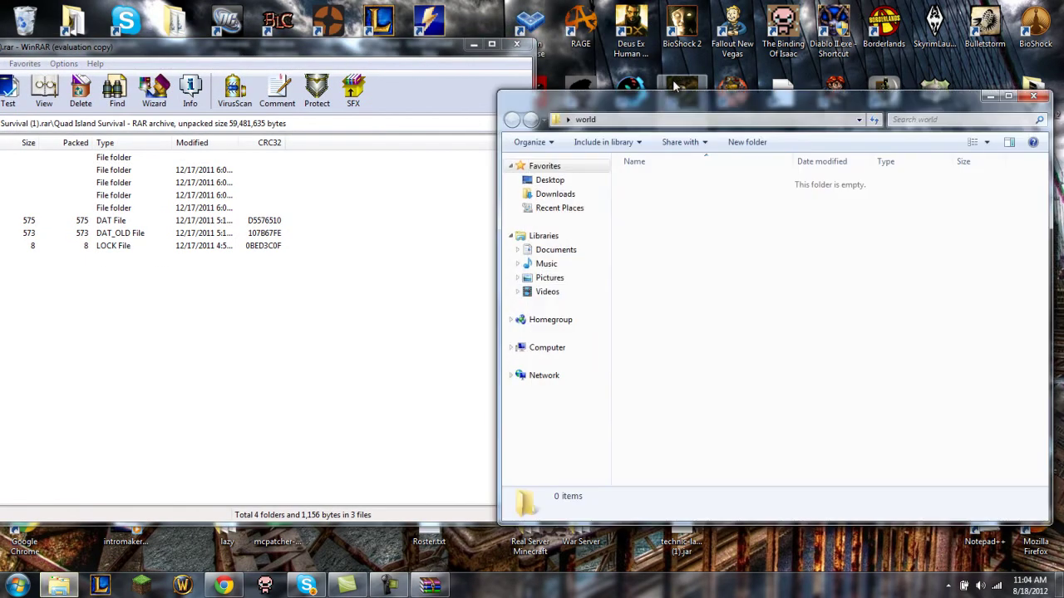
{"action": "left_click_drag", "start_coordinate": [674, 88], "coordinate": [735, 87]}
{"action": "left_click_drag", "start_coordinate": [409, 51], "coordinate": [467, 52]}
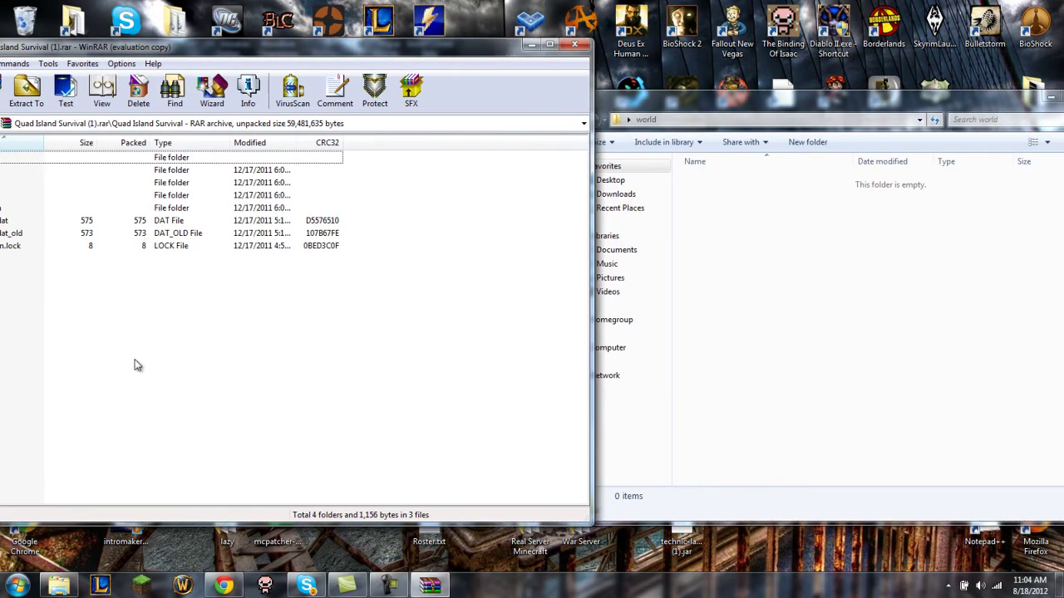
- Drag all seven map items from WinRAR into the world folder, then close WinRAR
{"action": "left_click_drag", "start_coordinate": [121, 308], "coordinate": [142, 174]}
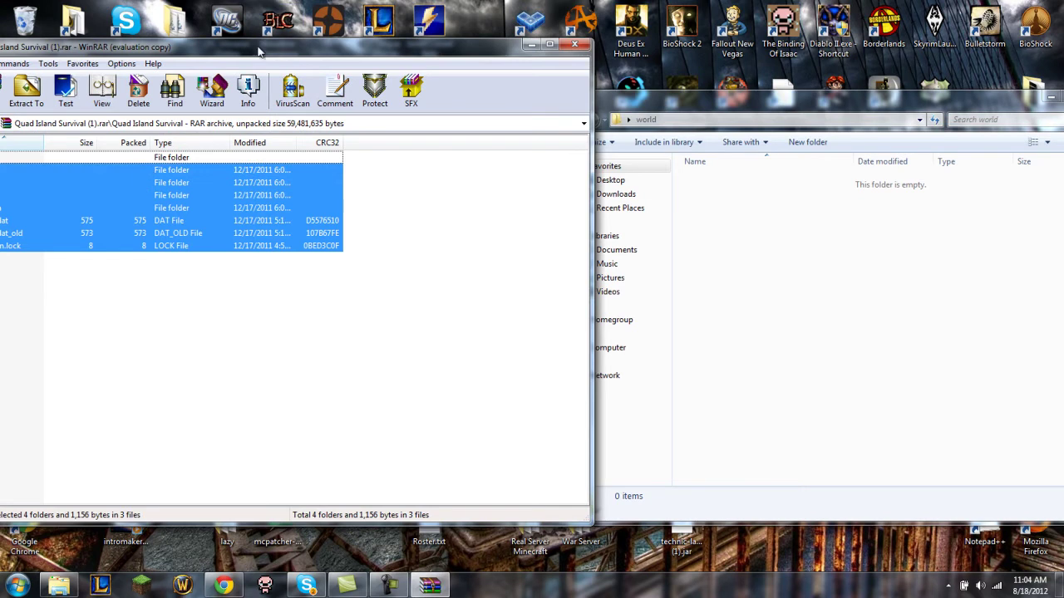
{"action": "left_click_drag", "start_coordinate": [259, 53], "coordinate": [359, 21]}
{"action": "left_click_drag", "start_coordinate": [165, 177], "coordinate": [820, 295]}
{"action": "left_click", "coordinate": [587, 52]}
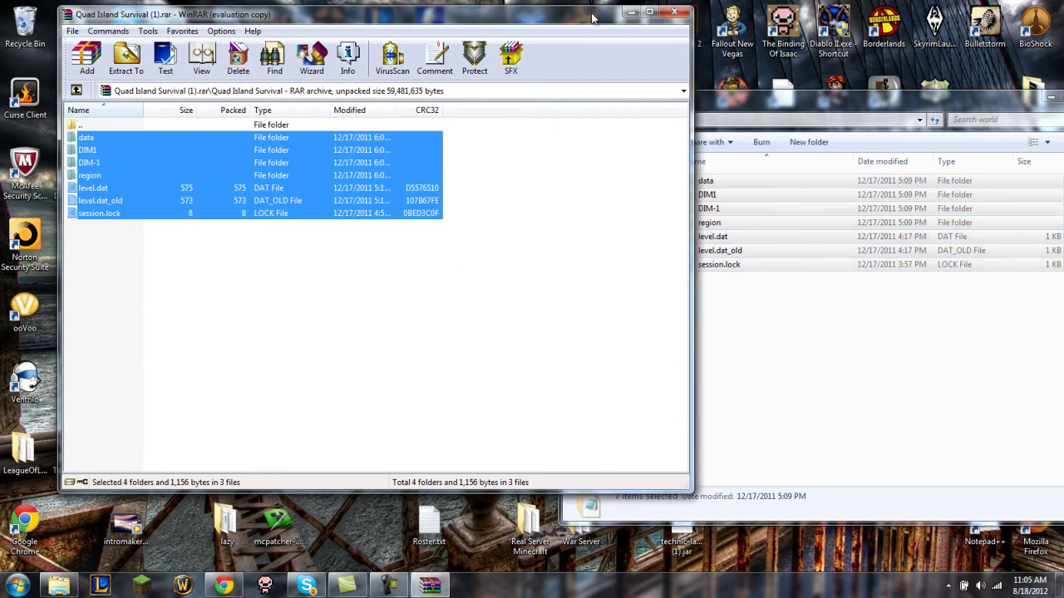
{"action": "left_click", "coordinate": [674, 12]}
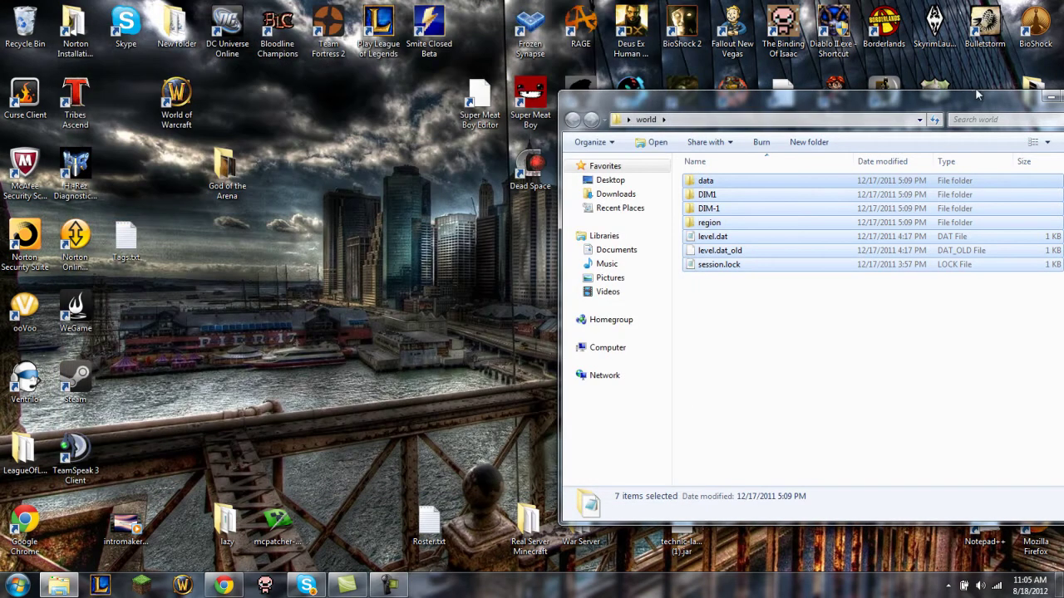
{"action": "left_click_drag", "start_coordinate": [1055, 101], "coordinate": [827, 101]}
- Create a new desktop folder, keeping the name New folder (2) instead of merging with Server
{"action": "left_click", "coordinate": [868, 103]}
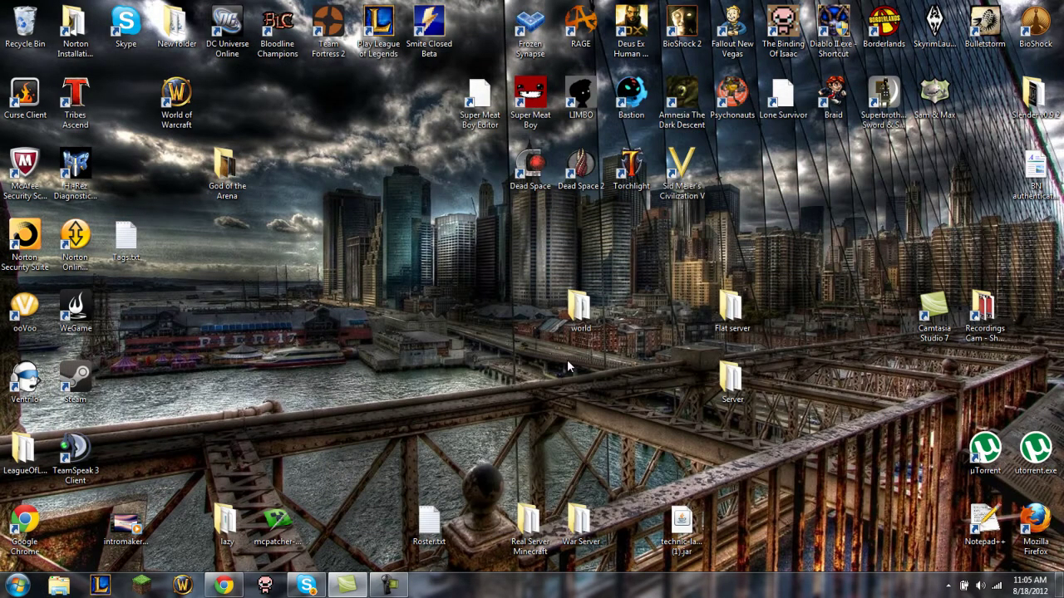
{"action": "right_click", "coordinate": [419, 278]}
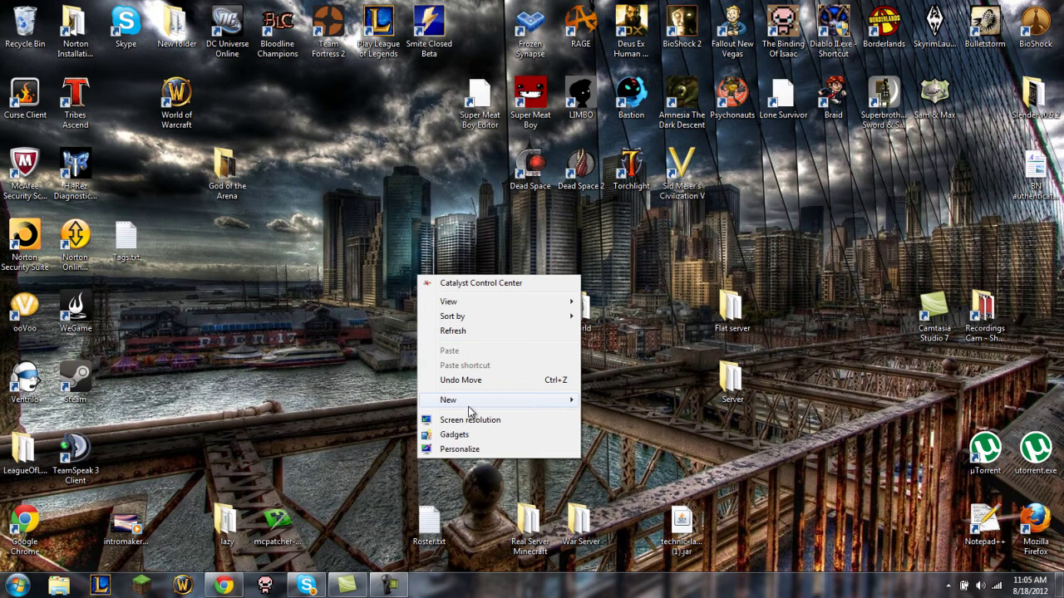
{"action": "mouse_move", "coordinate": [574, 401]}
{"action": "left_click", "coordinate": [618, 403]}
{"action": "type", "text": "s"}
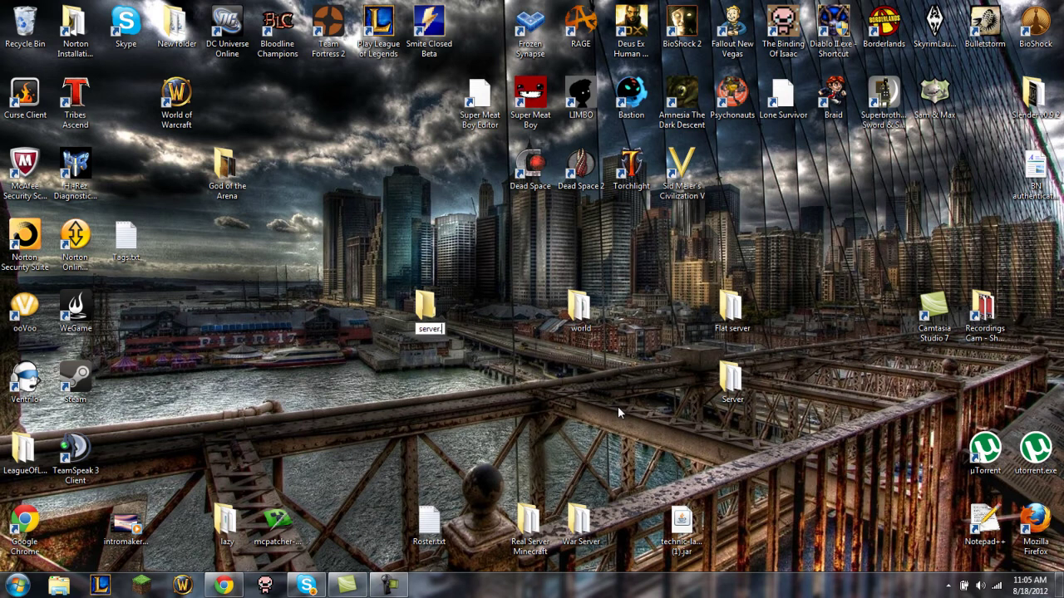
{"action": "type", "text": "erver."}
{"action": "key", "text": "Return"}
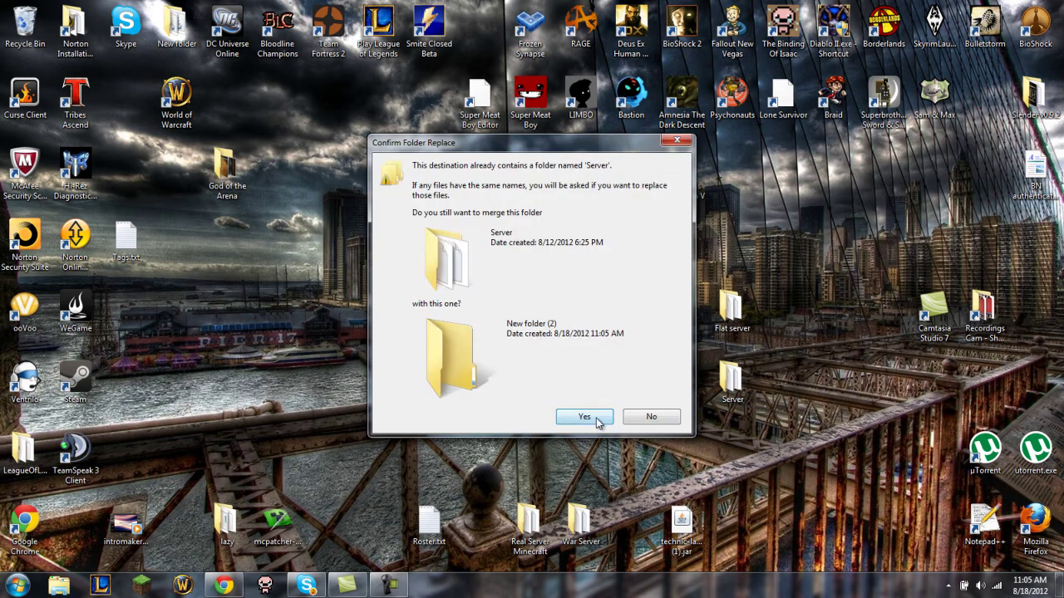
{"action": "left_click", "coordinate": [652, 417]}
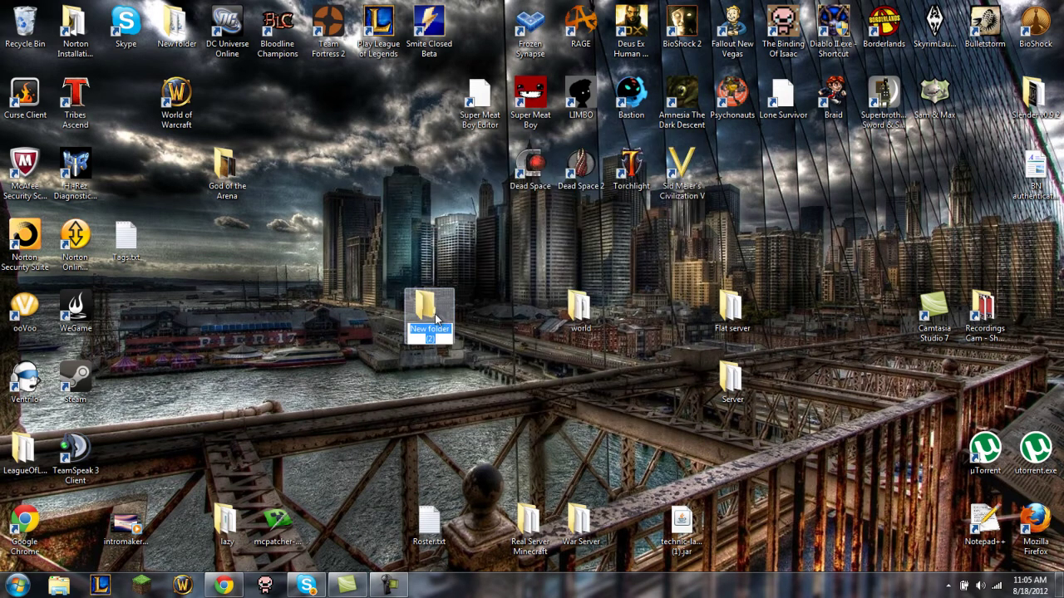
{"action": "left_click", "coordinate": [468, 368]}
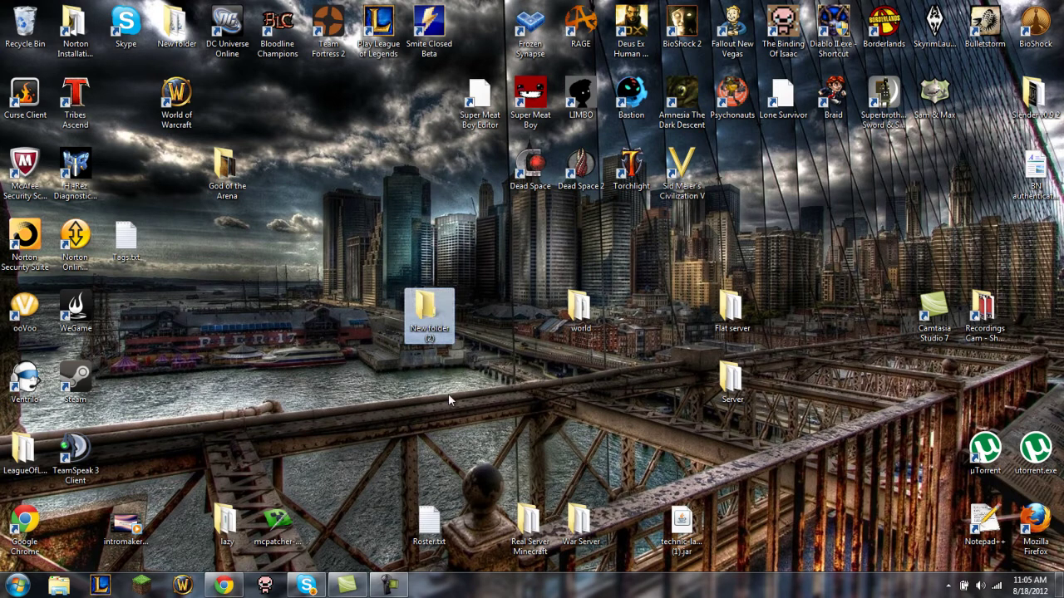
{"action": "left_click", "coordinate": [508, 411]}
- Move the world folder into New folder (2)
{"action": "double_click", "coordinate": [426, 314]}
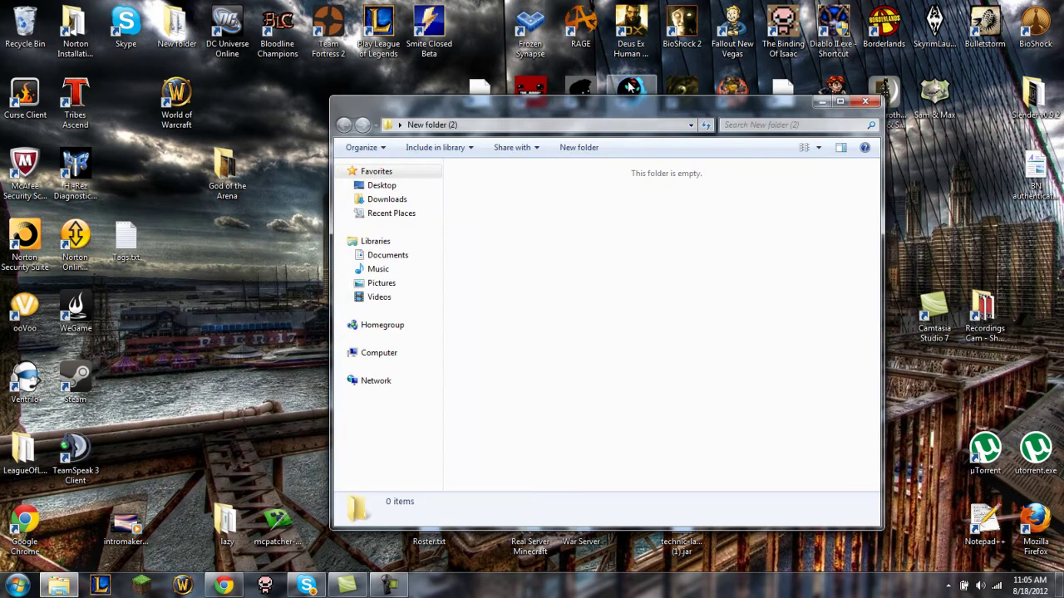
{"action": "left_click_drag", "start_coordinate": [615, 106], "coordinate": [277, 104]}
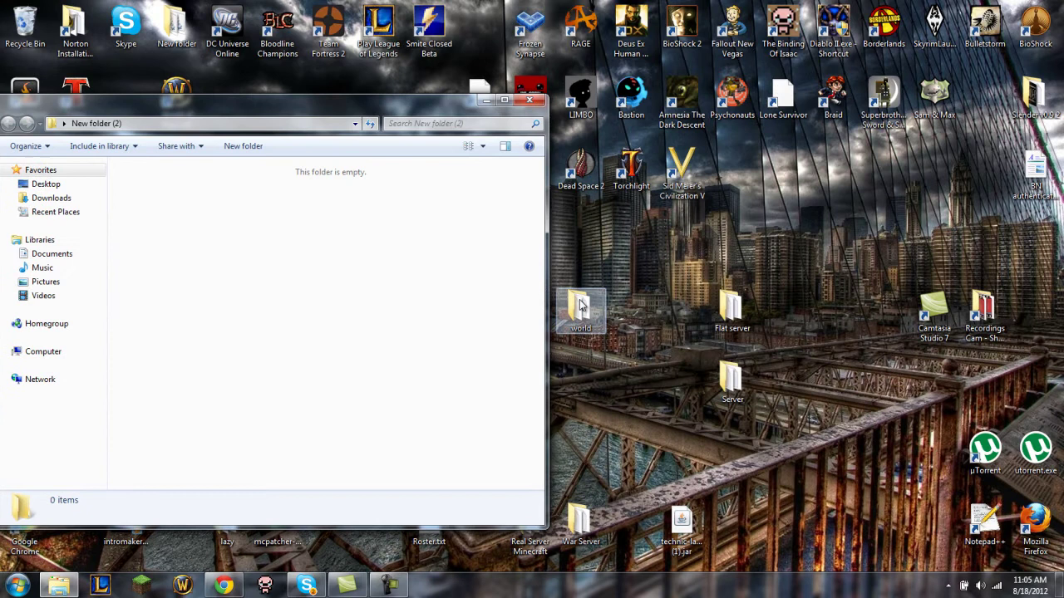
{"action": "left_click_drag", "start_coordinate": [580, 309], "coordinate": [208, 241]}
{"action": "left_click_drag", "start_coordinate": [249, 117], "coordinate": [415, 109]}
{"action": "left_click", "coordinate": [223, 586]}
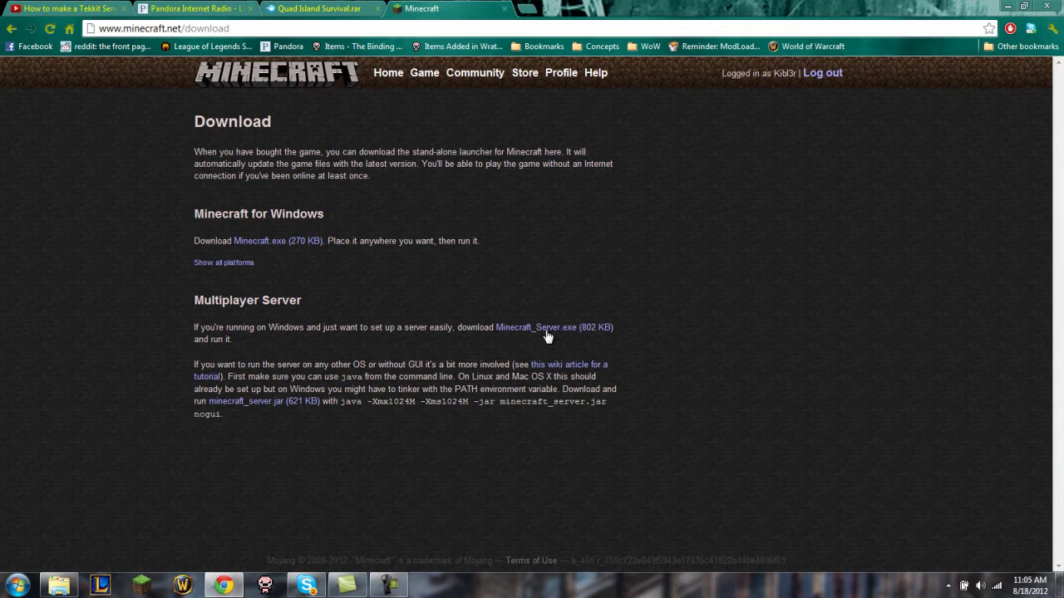
- Download Minecraft_Server.exe and show the downloaded file in its folder
{"action": "left_click", "coordinate": [552, 333]}
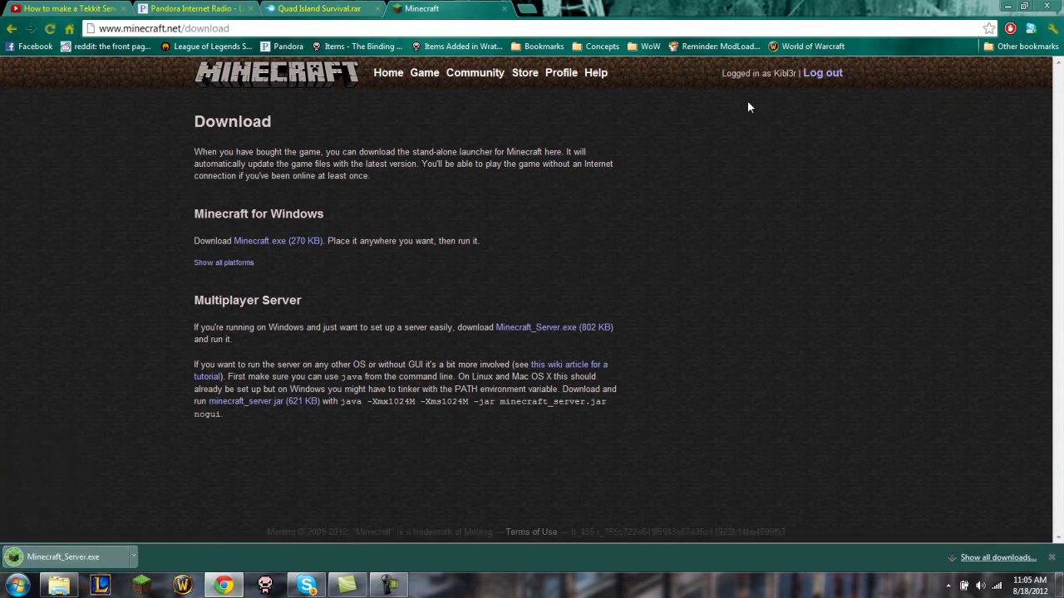
{"action": "left_click", "coordinate": [129, 561]}
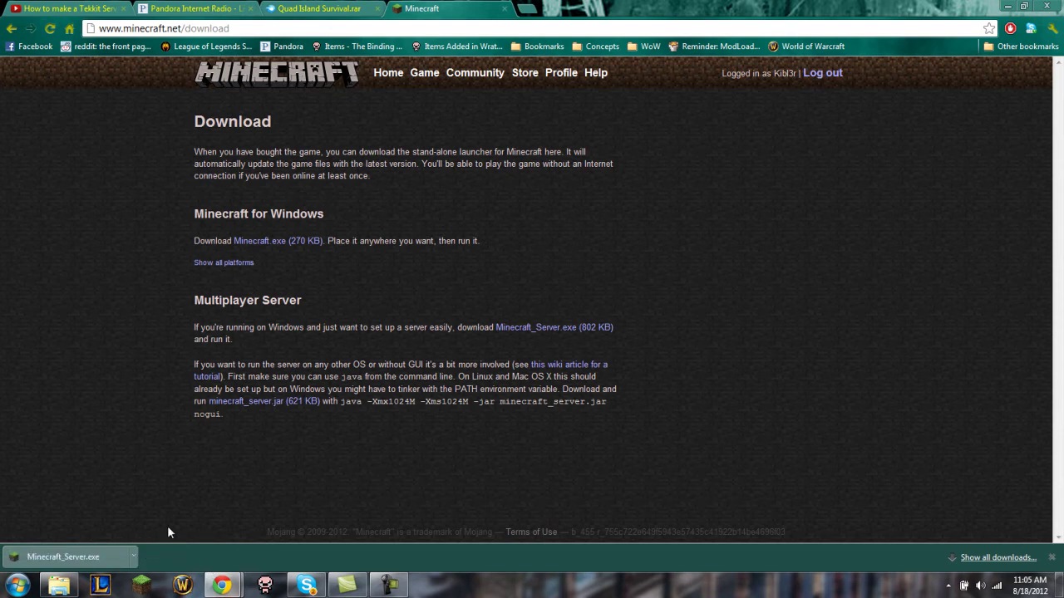
{"action": "left_click", "coordinate": [133, 557]}
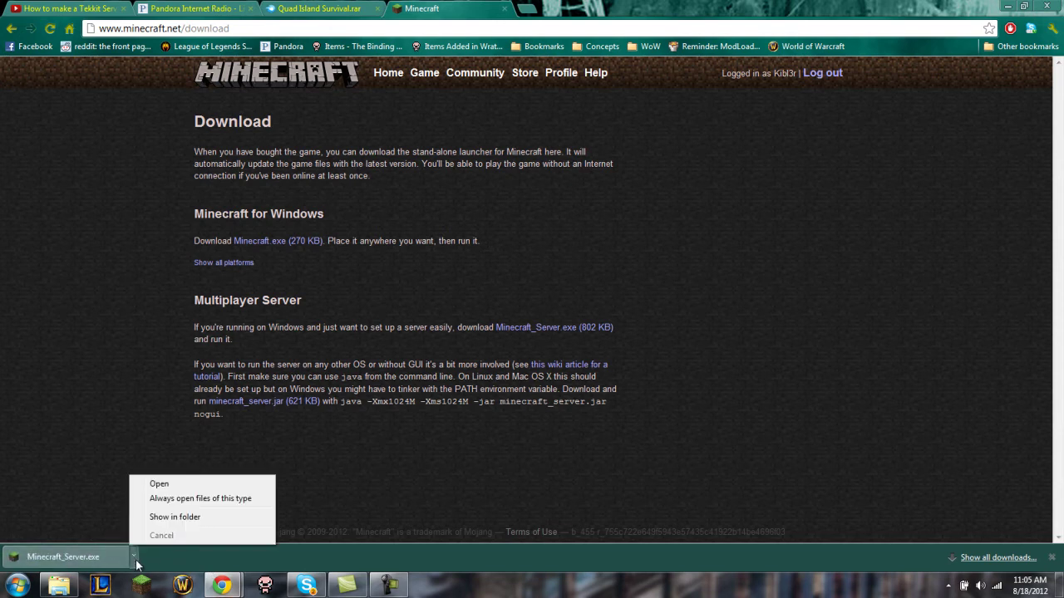
{"action": "left_click", "coordinate": [170, 516]}
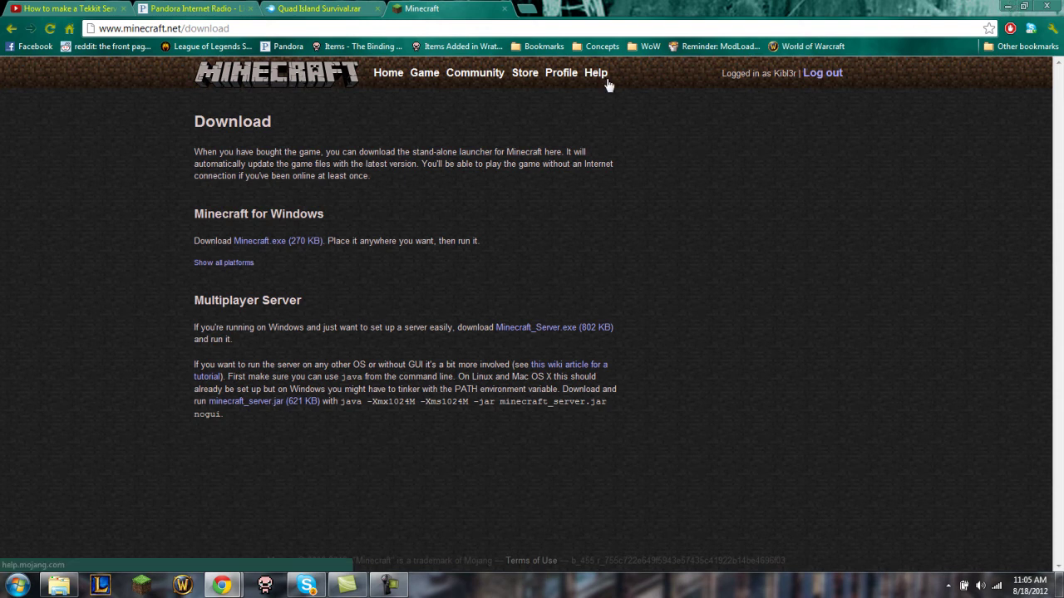
{"action": "key", "text": "ctrl+j"}
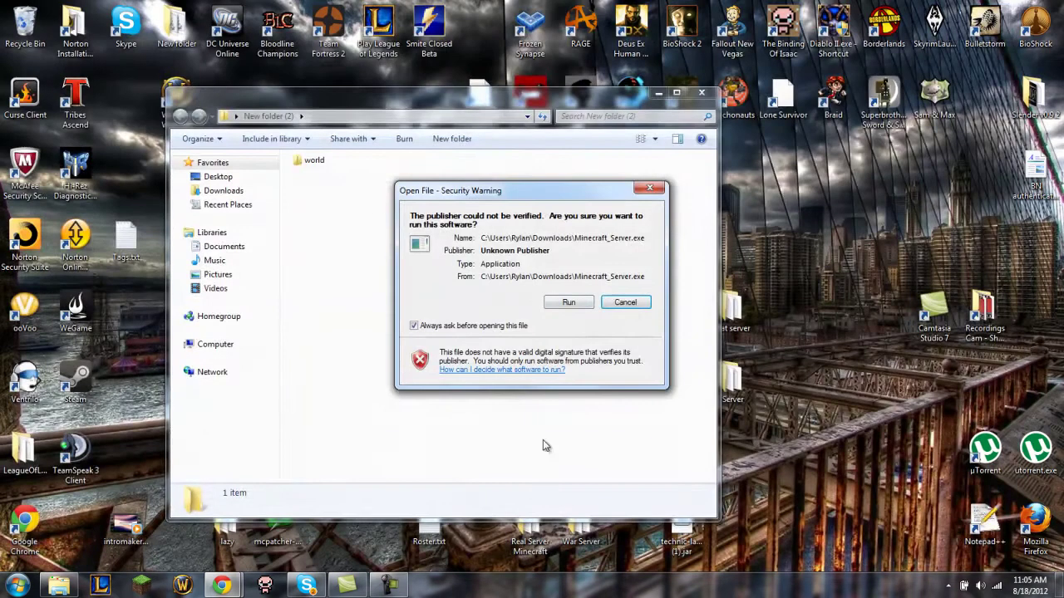
- Cancel the security warning and move Minecraft_Server.exe from Downloads into New folder (2)
{"action": "left_click", "coordinate": [625, 302]}
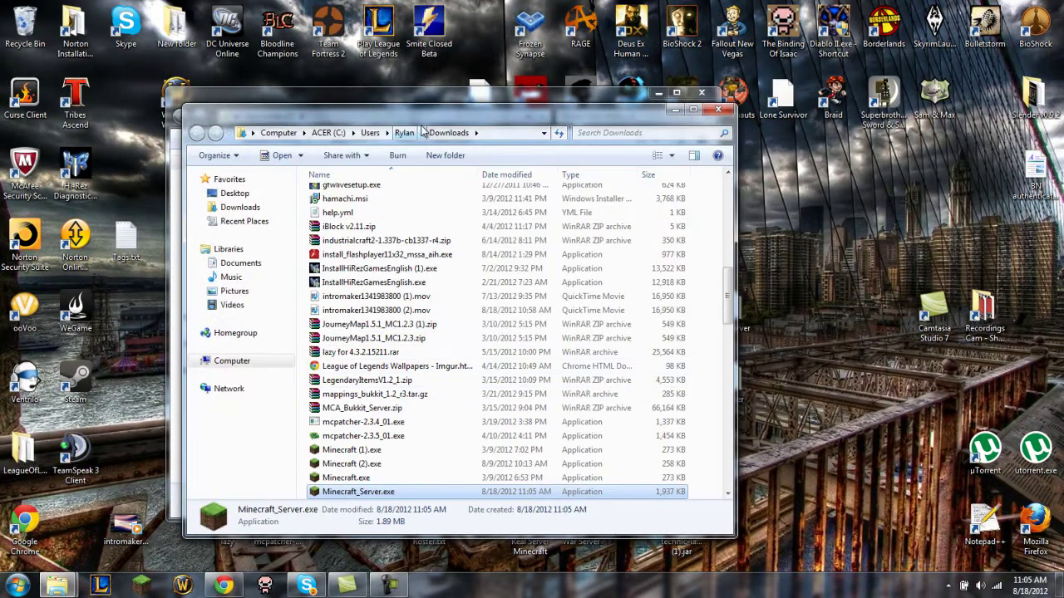
{"action": "left_click_drag", "start_coordinate": [413, 87], "coordinate": [789, 32]}
{"action": "left_click_drag", "start_coordinate": [731, 408], "coordinate": [307, 243]}
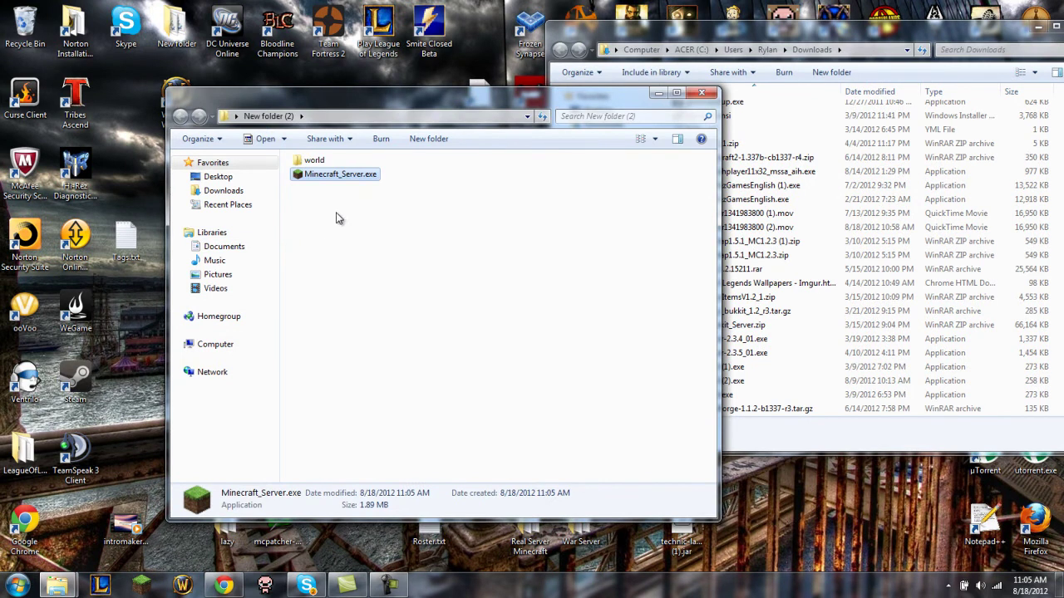
{"action": "double_click", "coordinate": [346, 176]}
{"action": "left_click", "coordinate": [624, 304]}
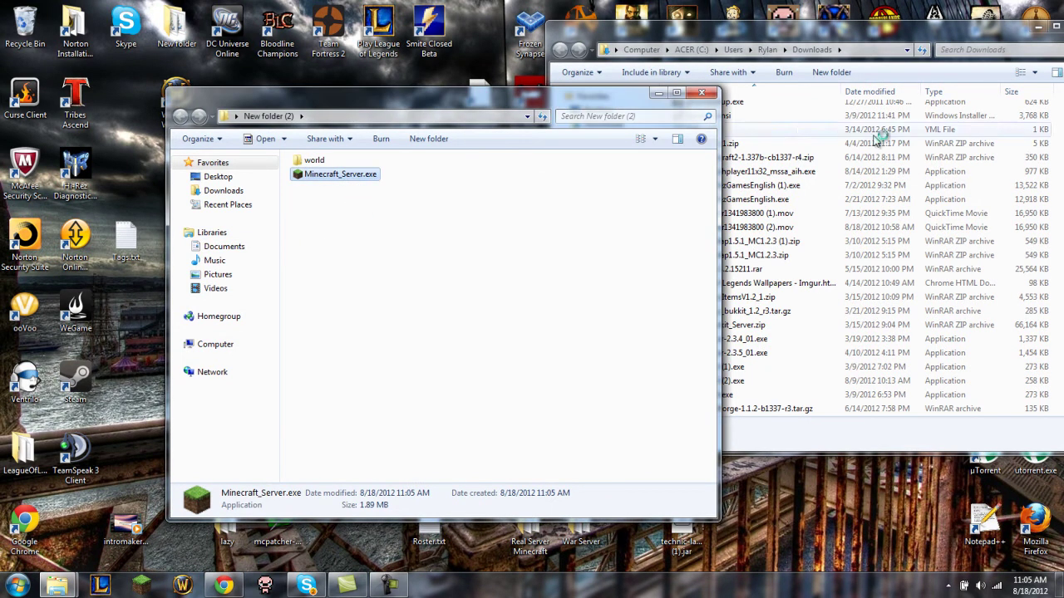
{"action": "left_click_drag", "start_coordinate": [989, 35], "coordinate": [1019, 25]}
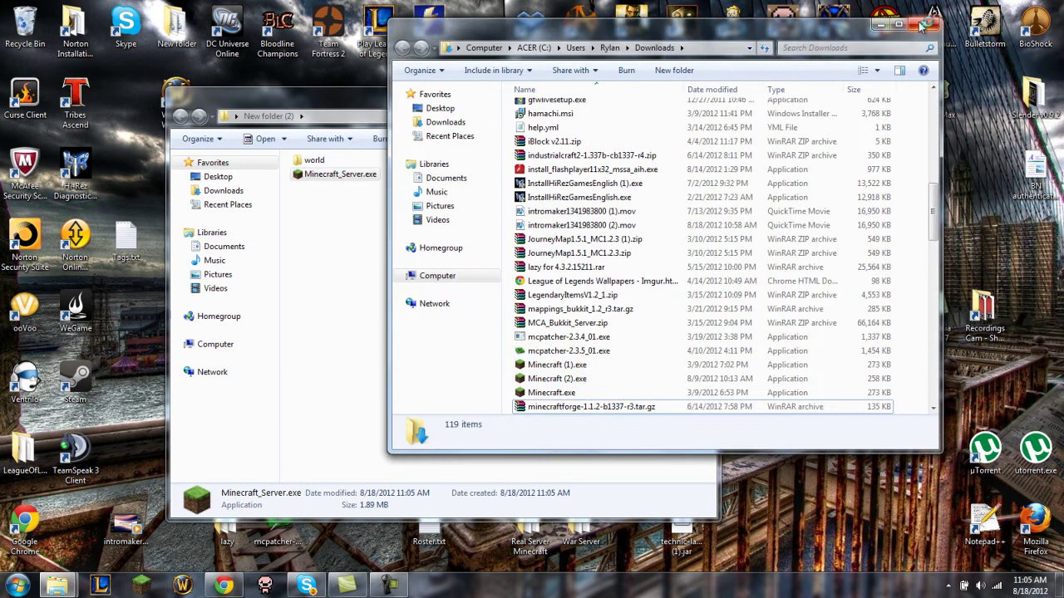
{"action": "left_click_drag", "start_coordinate": [922, 25], "coordinate": [738, 133]}
{"action": "left_click_drag", "start_coordinate": [339, 226], "coordinate": [511, 347]}
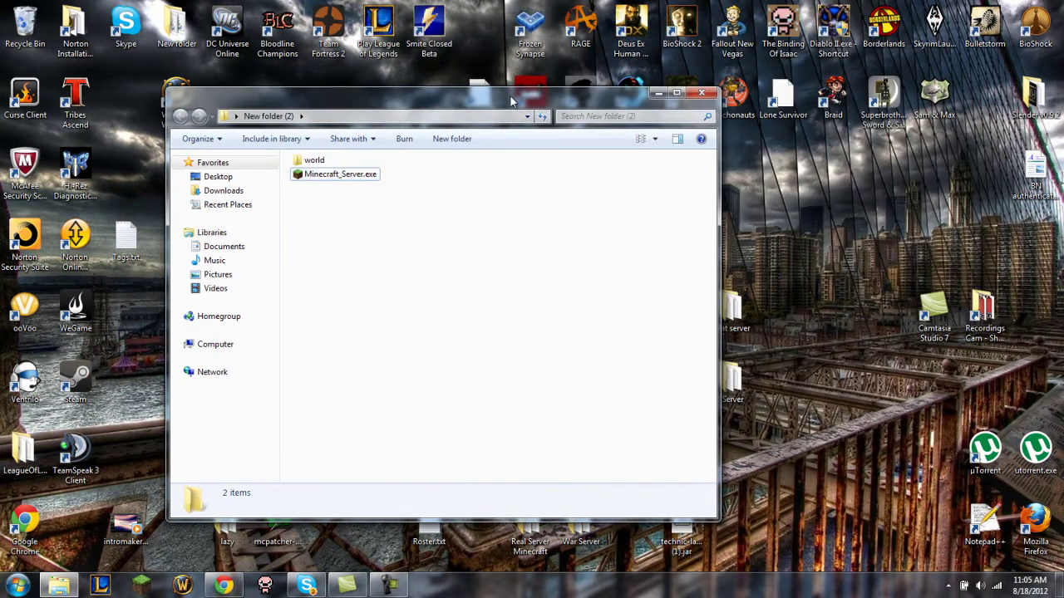
- Bring the Minecraft 1.3.2 server log into view as it converts the world map
{"action": "left_click_drag", "start_coordinate": [465, 116], "coordinate": [530, 89]}
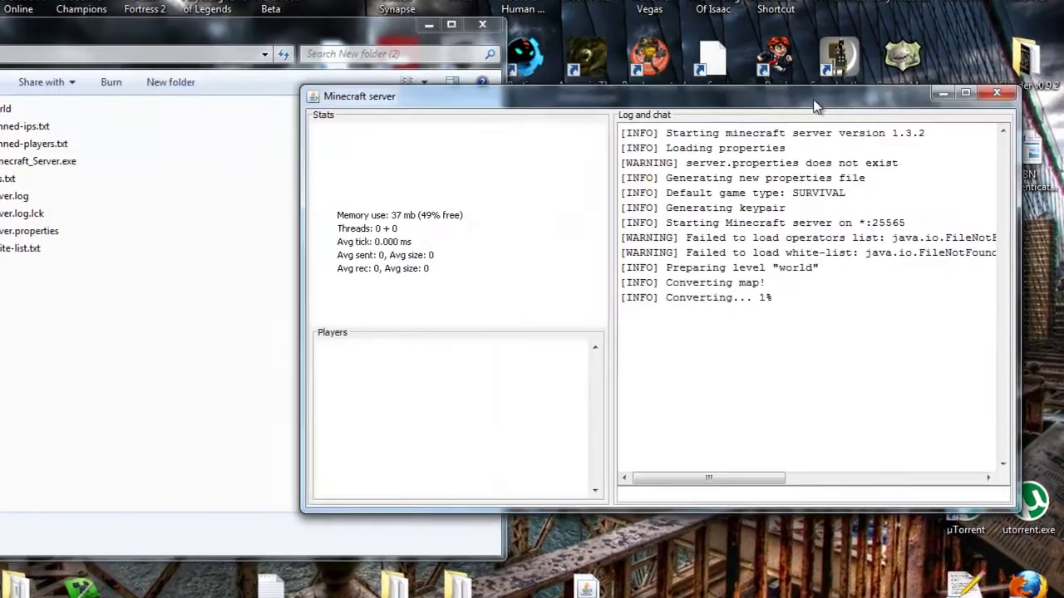
{"action": "left_click_drag", "start_coordinate": [815, 106], "coordinate": [856, 106]}
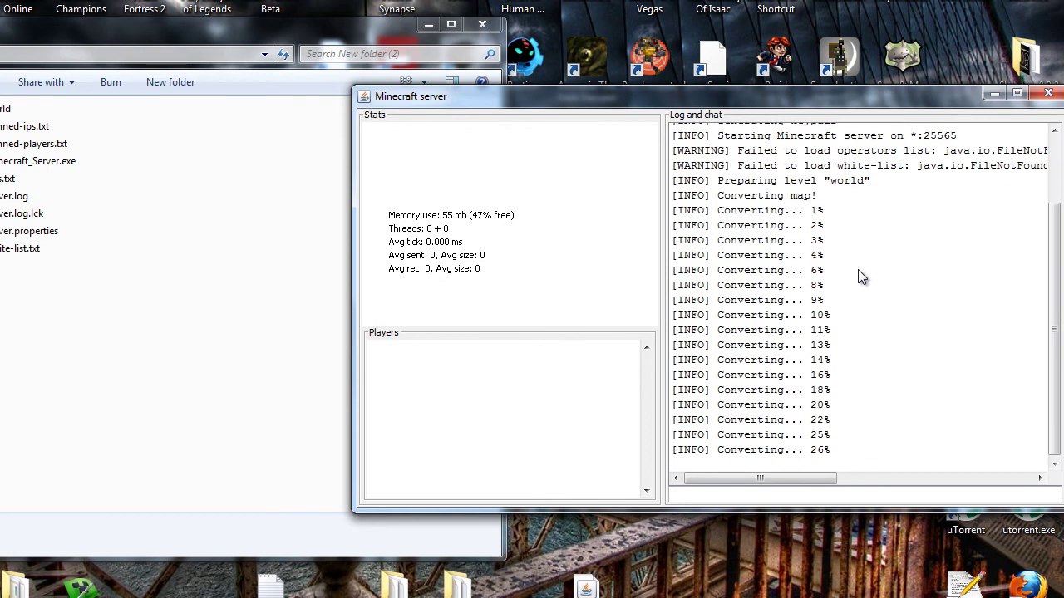
{"action": "left_click_drag", "start_coordinate": [920, 99], "coordinate": [759, 99]}
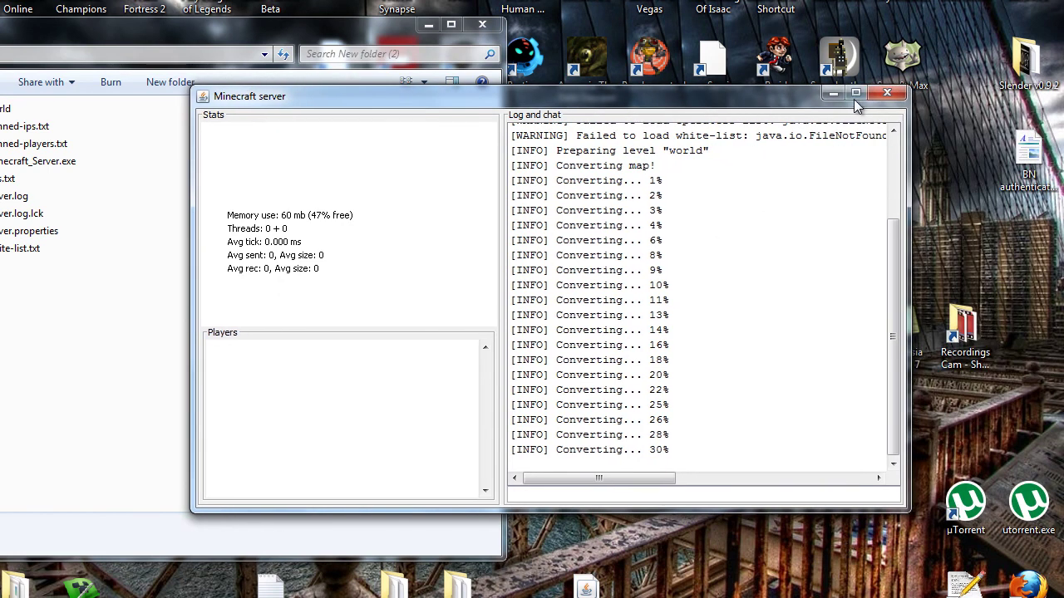